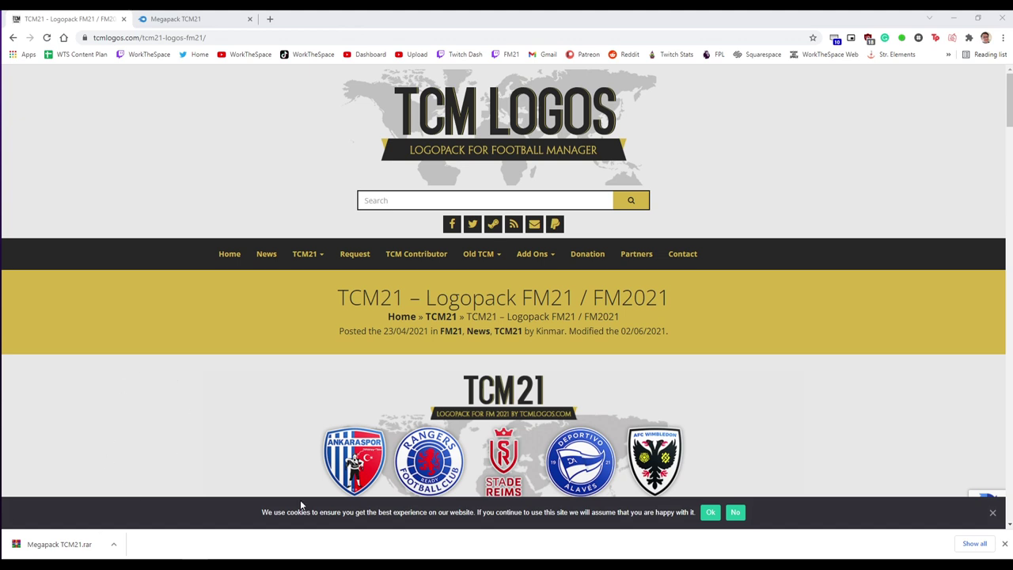
# Open the TCM21 Megapack download page from the TCM21 logopack article
pyautogui.scroll(-2, 592, 293)
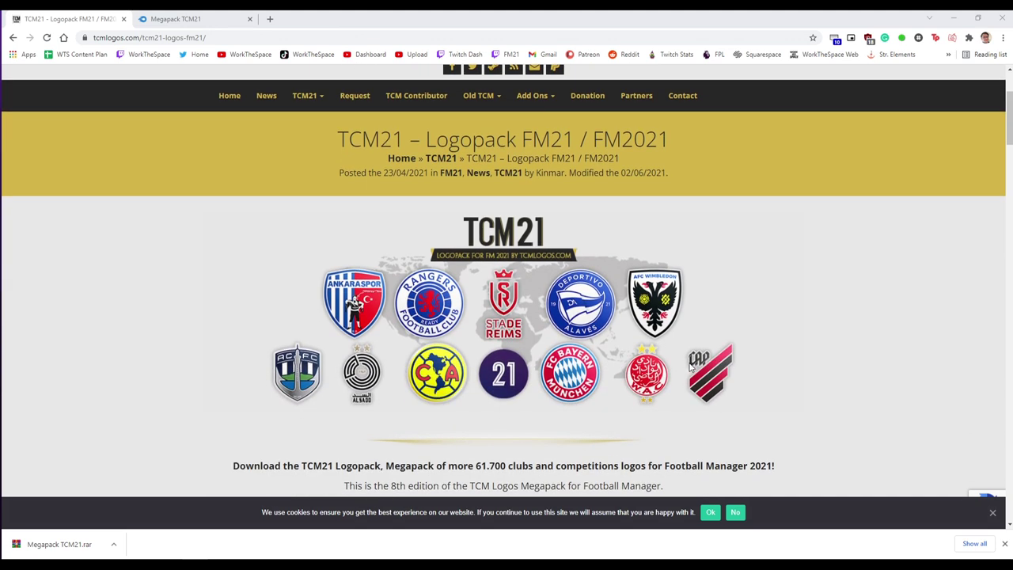
pyautogui.scroll(1, 647, 383)
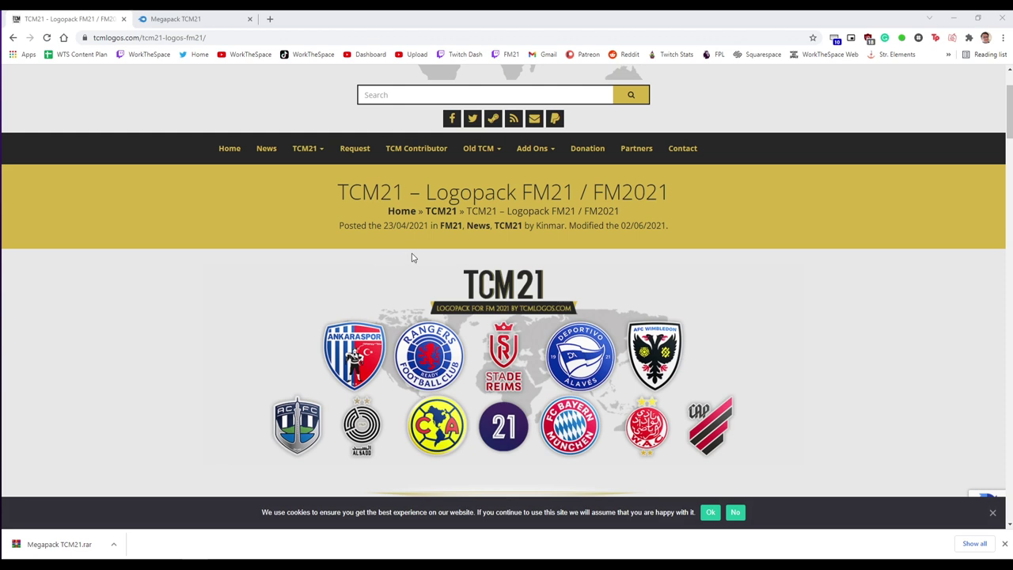
pyautogui.scroll(-15, 510, 295)
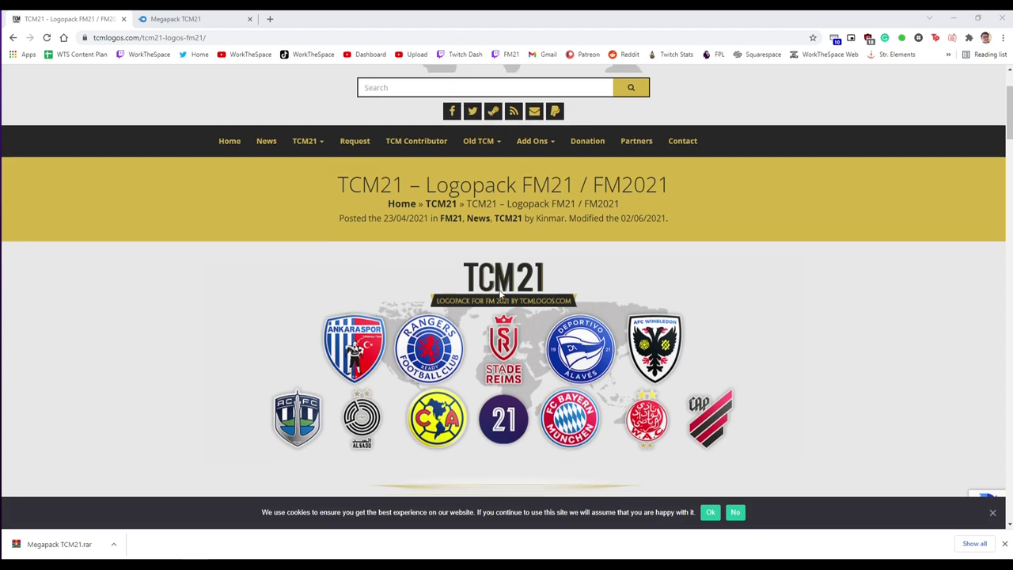
pyautogui.scroll(5, 492, 308)
pyautogui.scroll(-5, 493, 308)
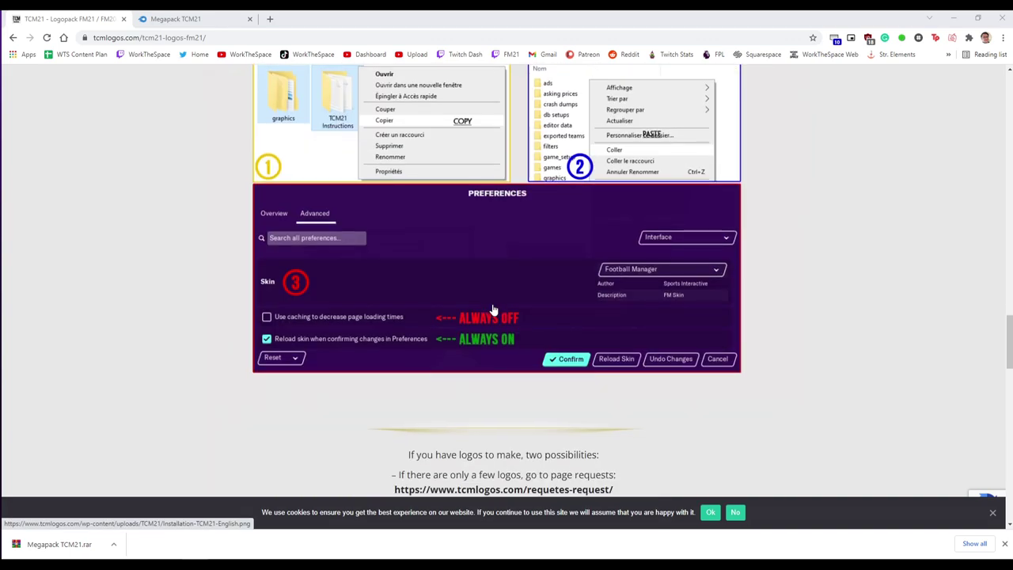
pyautogui.scroll(-5, 478, 266)
pyautogui.scroll(-10, 443, 208)
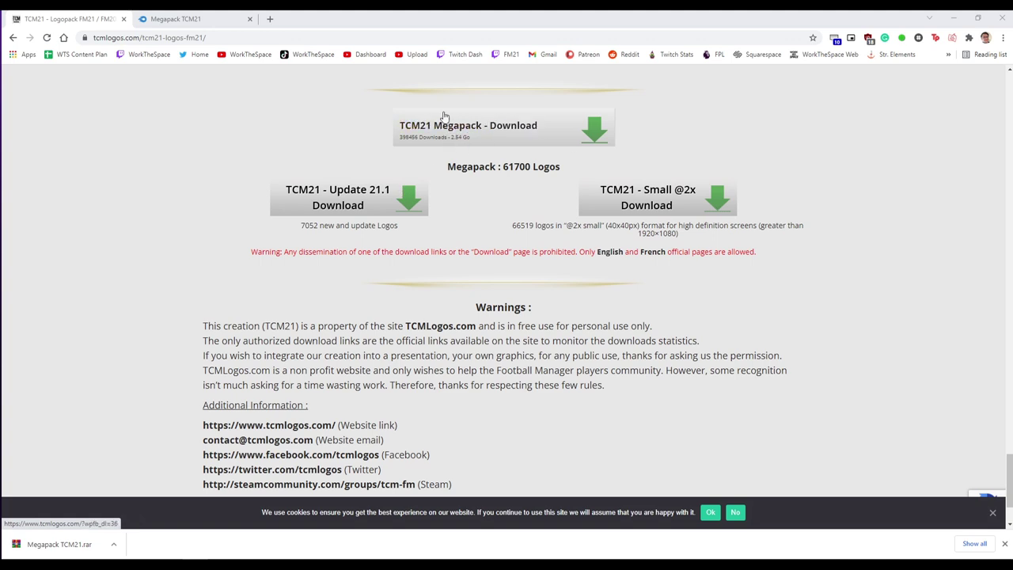
pyautogui.click(458, 153)
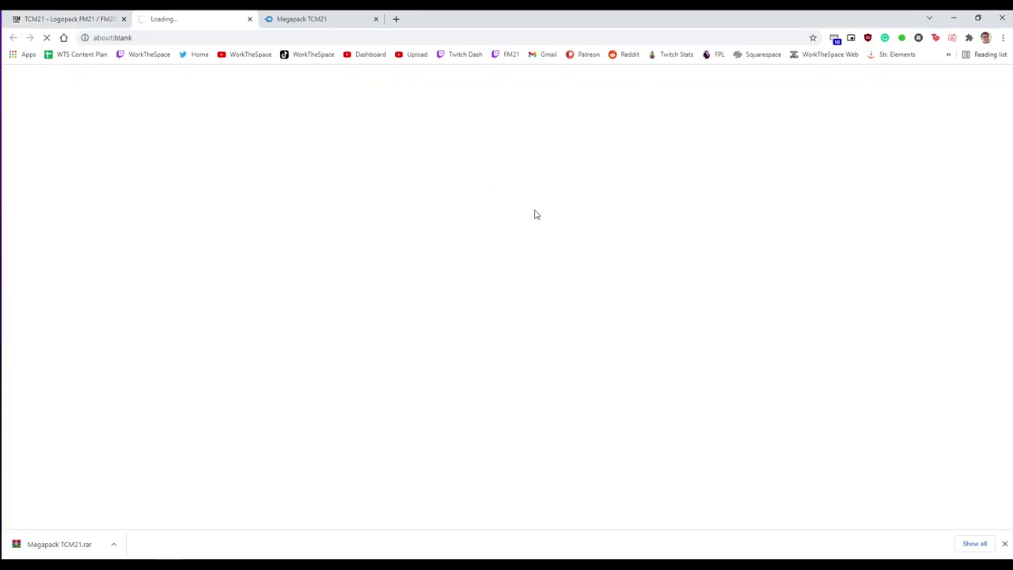
# Choose the Mediafire mirror as the download source for Megapack TCM21
pyautogui.scroll(-4, 515, 218)
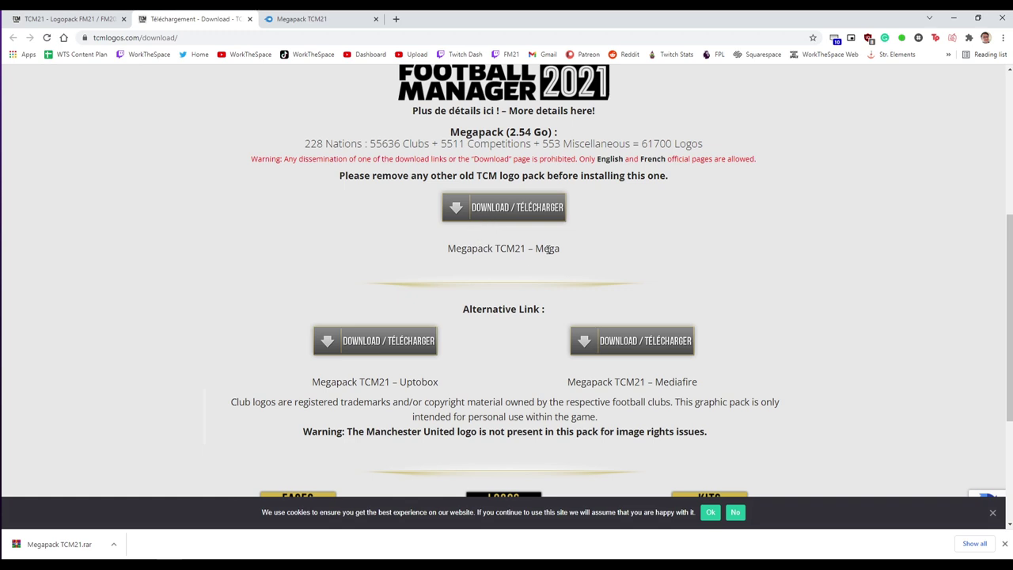
pyautogui.doubleClick(546, 249)
pyautogui.doubleClick(676, 382)
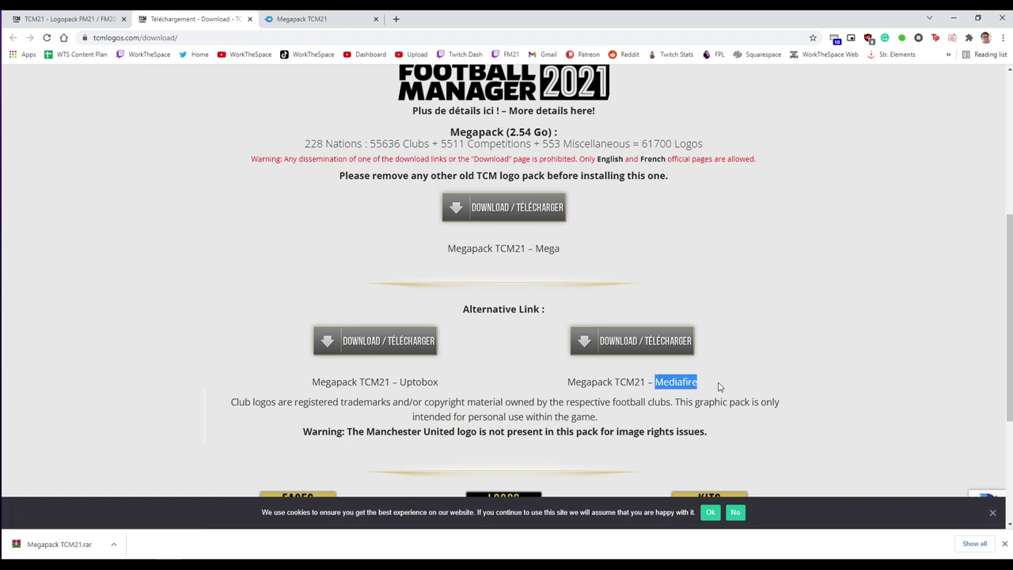
pyautogui.moveTo(406, 383); pyautogui.dragTo(438, 382)
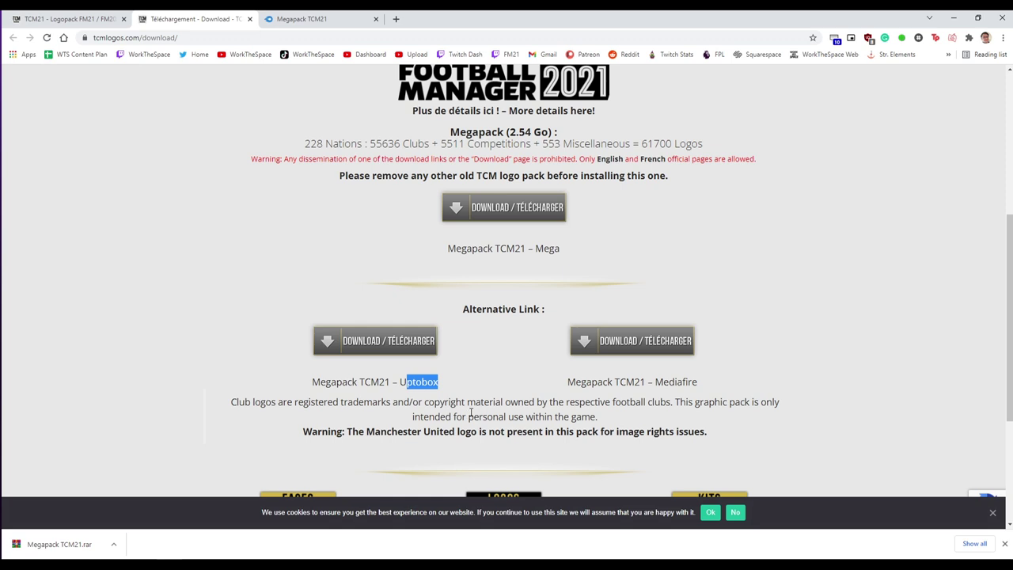
pyautogui.click(639, 348)
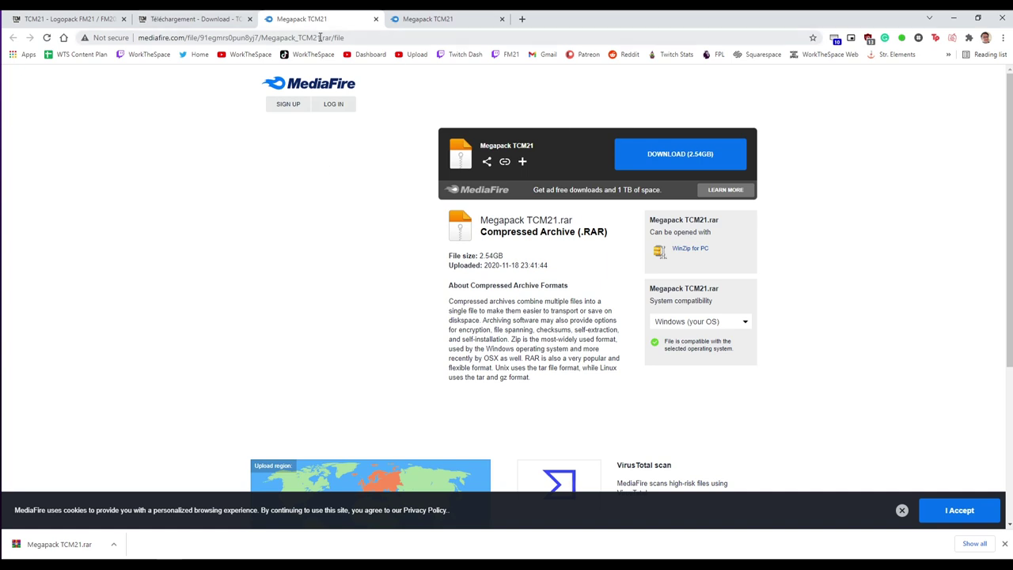
# Start downloading Megapack TCM21.rar from MediaFire and cancel this duplicate download
pyautogui.click(689, 162)
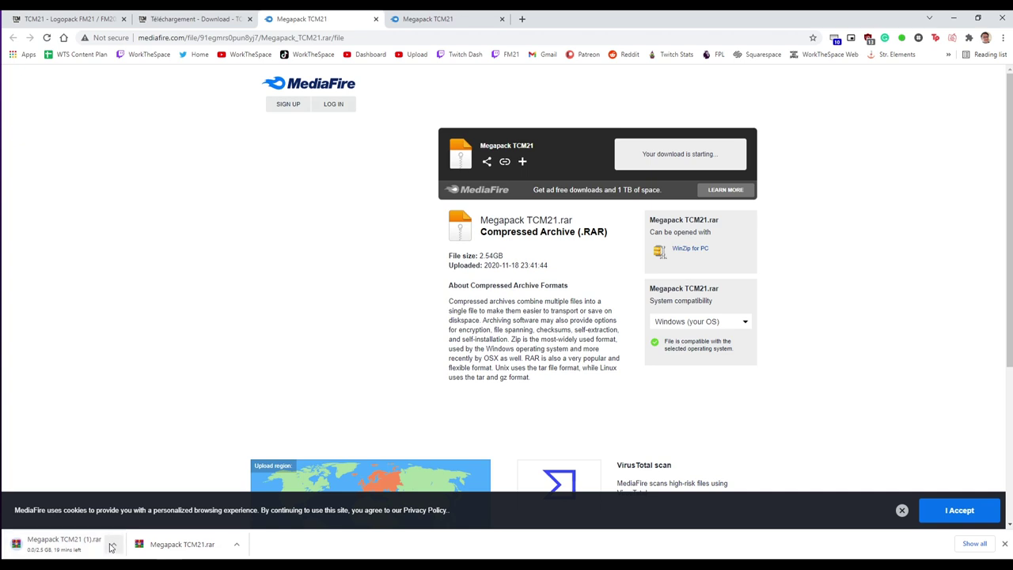
pyautogui.click(113, 544)
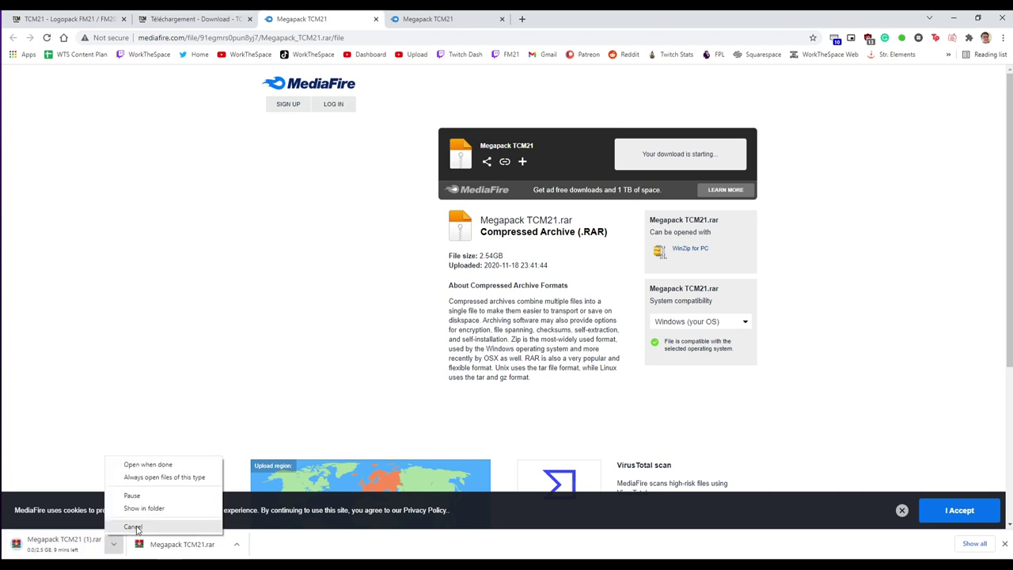
pyautogui.click(133, 527)
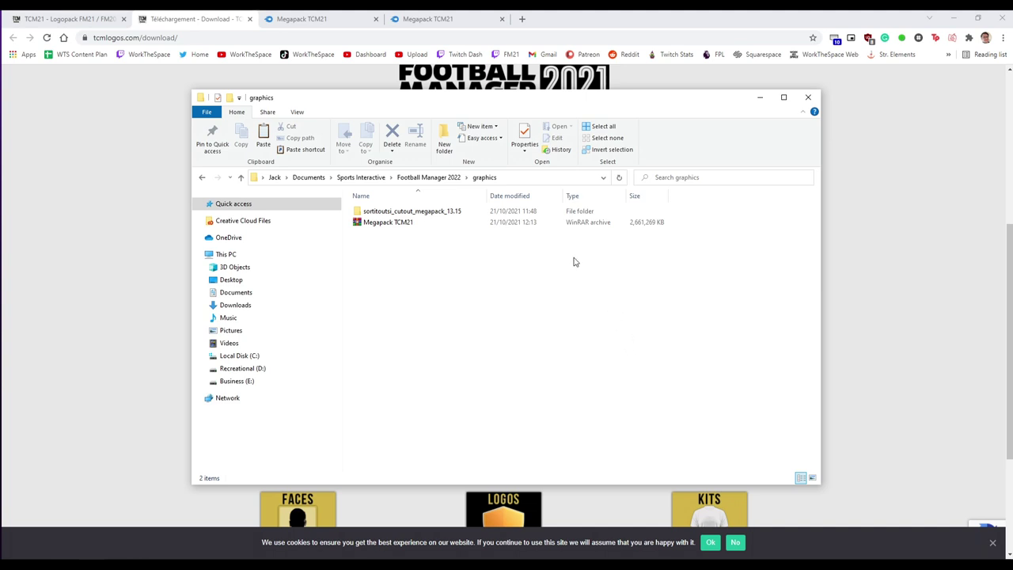
# In File Explorer, examine the graphics folder's path and go up to its parent folder, Football Manager 2022
pyautogui.click(529, 182)
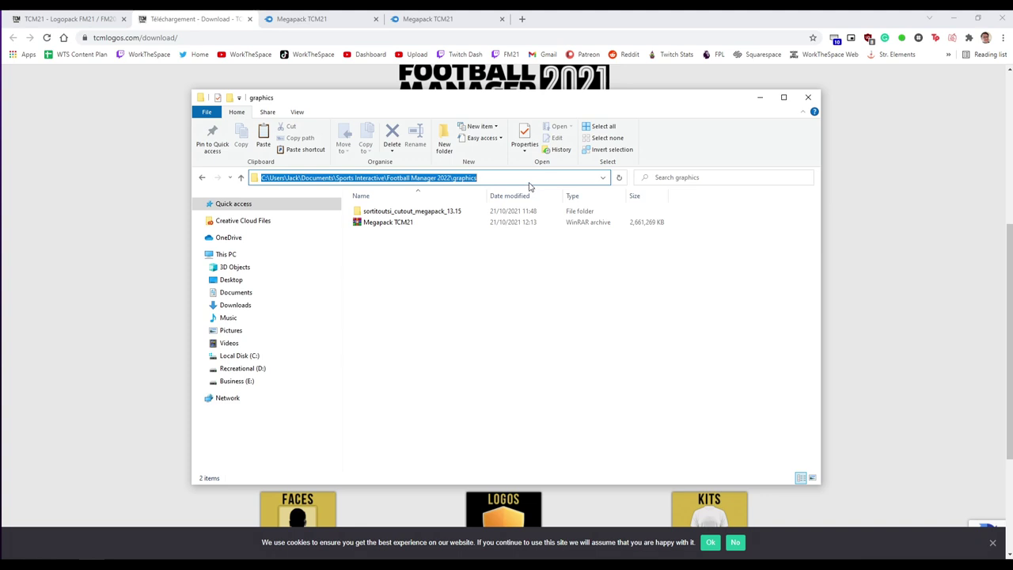
pyautogui.click(278, 177)
pyautogui.doubleClick(277, 177)
pyautogui.doubleClick(292, 177)
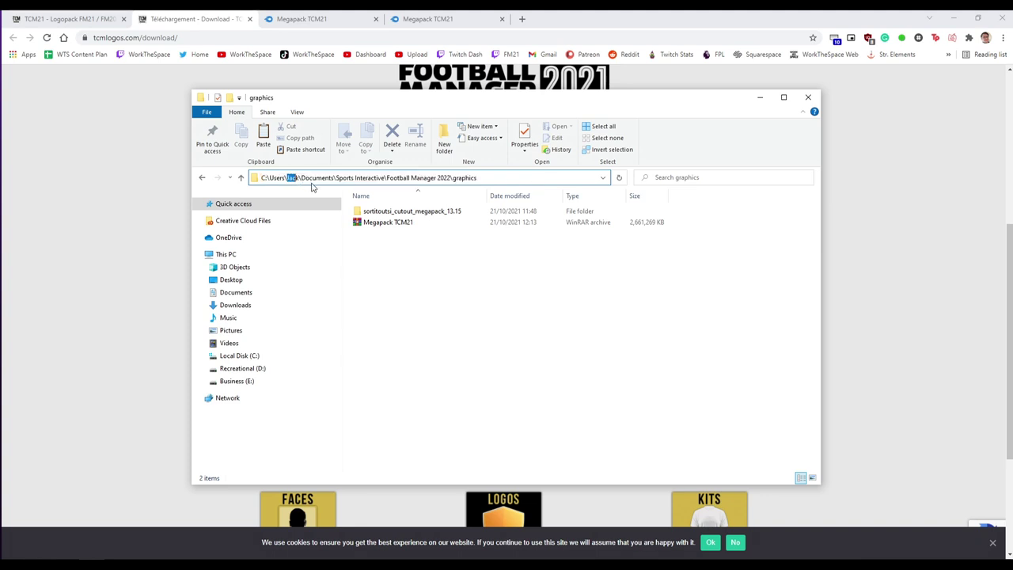
pyautogui.moveTo(309, 177); pyautogui.dragTo(317, 178)
pyautogui.moveTo(451, 178); pyautogui.dragTo(558, 175)
pyautogui.press('BackSpace')
pyautogui.press('Return')
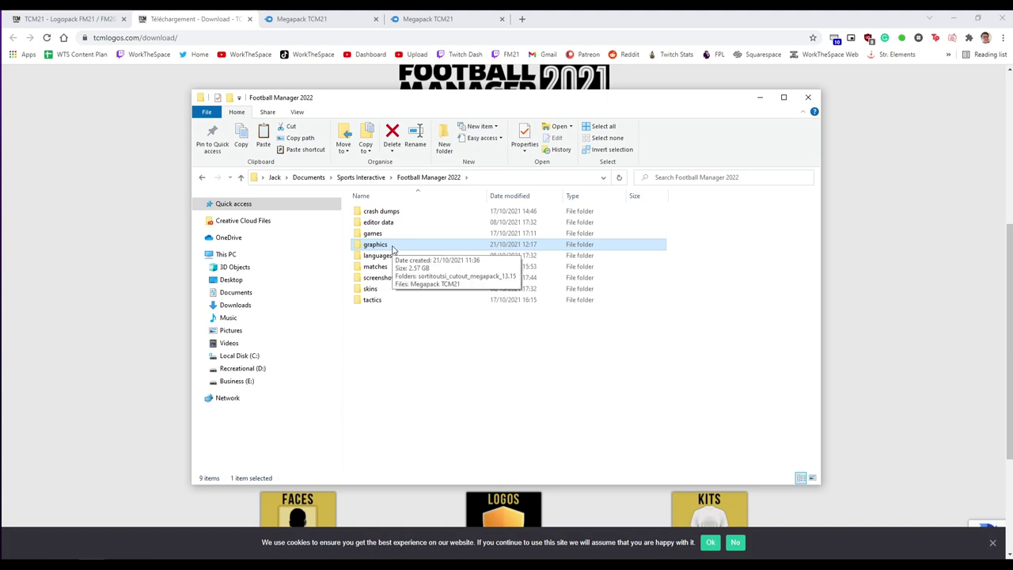
pyautogui.rightClick(392, 320)
pyautogui.moveTo(378, 446)
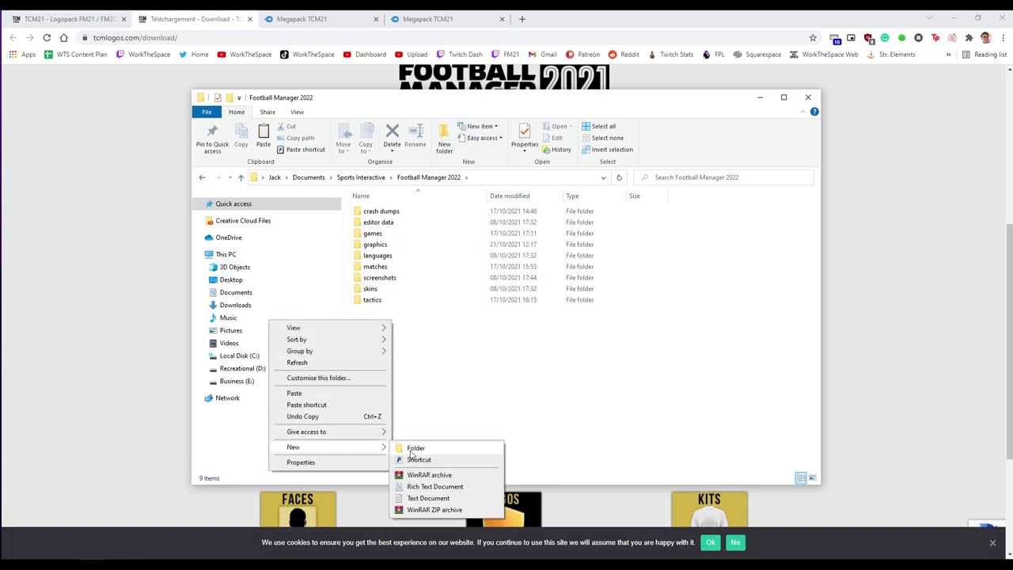
pyautogui.click(391, 235)
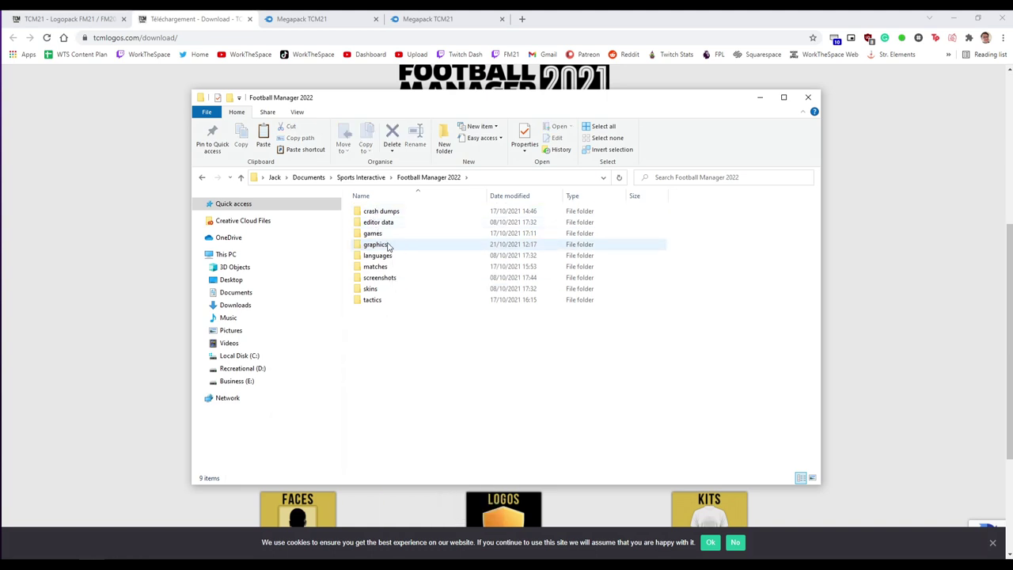
# Open the graphics folder inside Football Manager 2022 and check its full path
pyautogui.doubleClick(388, 246)
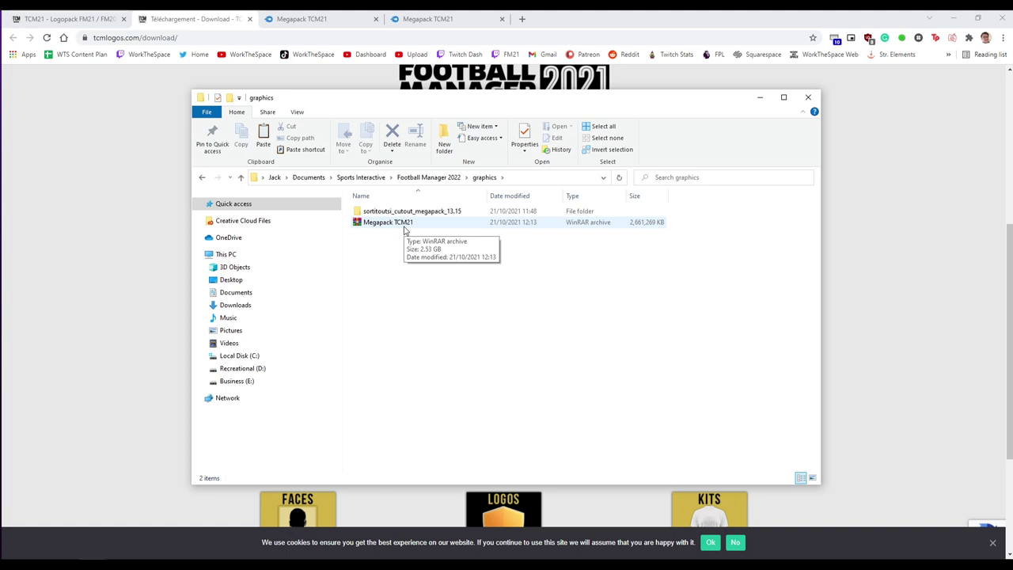
pyautogui.click(544, 179)
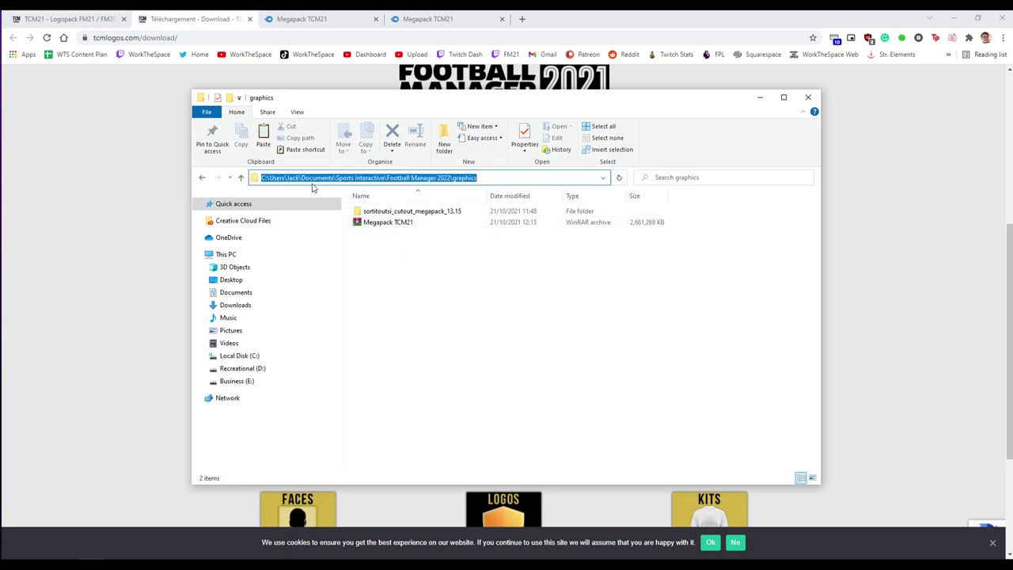
pyautogui.click(476, 254)
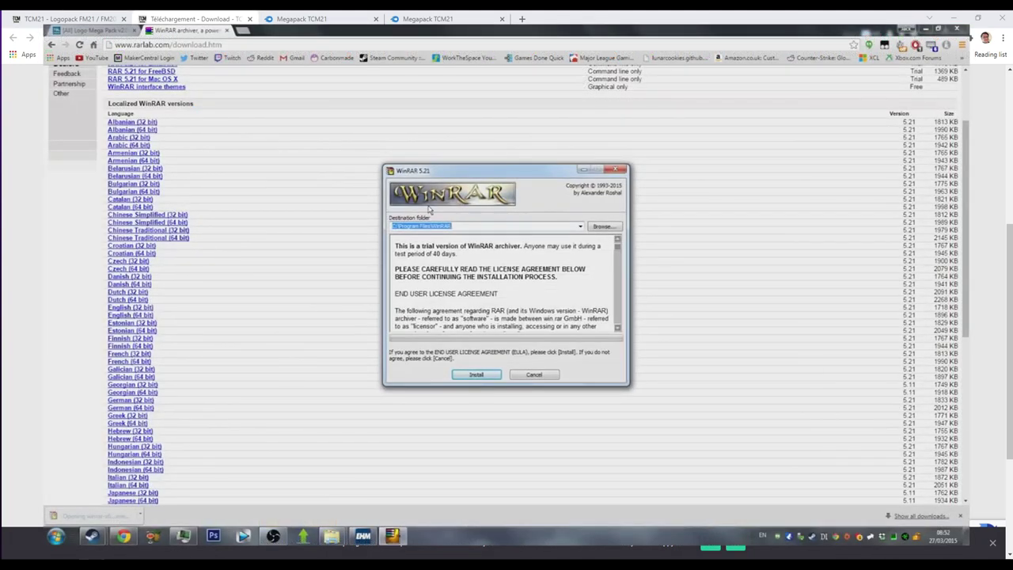
# Install WinRAR 5.21 in the default destination folder with the default file associations and shell integration
pyautogui.click(279, 471)
pyautogui.doubleClick(576, 203)
pyautogui.click(475, 374)
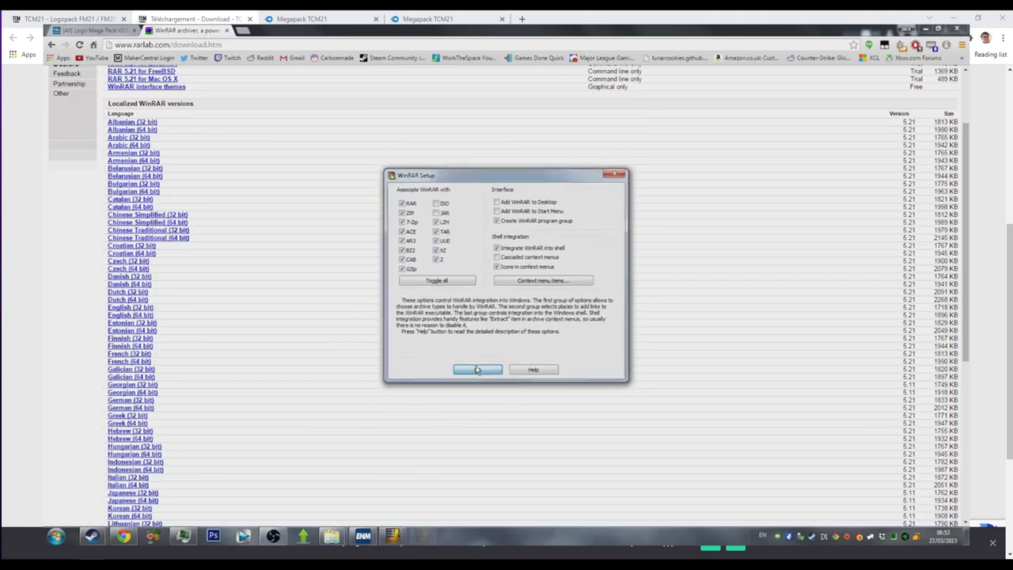
pyautogui.click(477, 366)
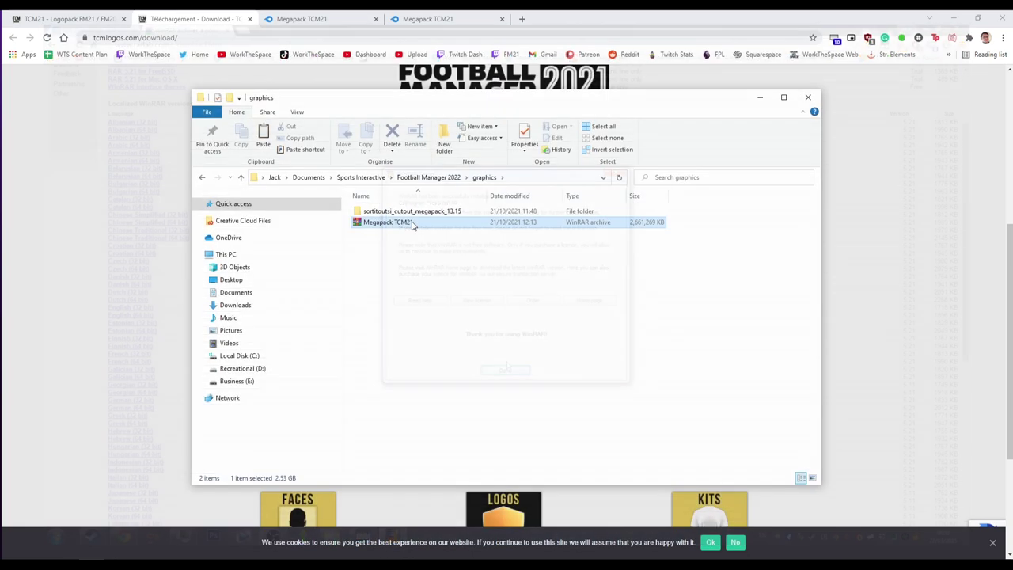
# Extract the Megapack TCM21 archive directly into the Football Manager 2022 graphics folder
pyautogui.rightClick(411, 224)
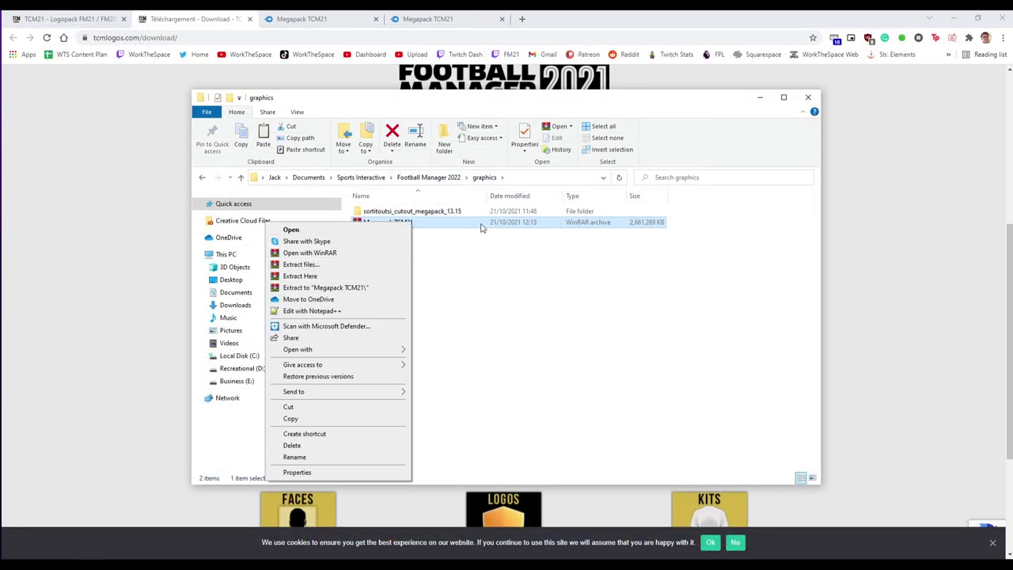
pyautogui.click(304, 279)
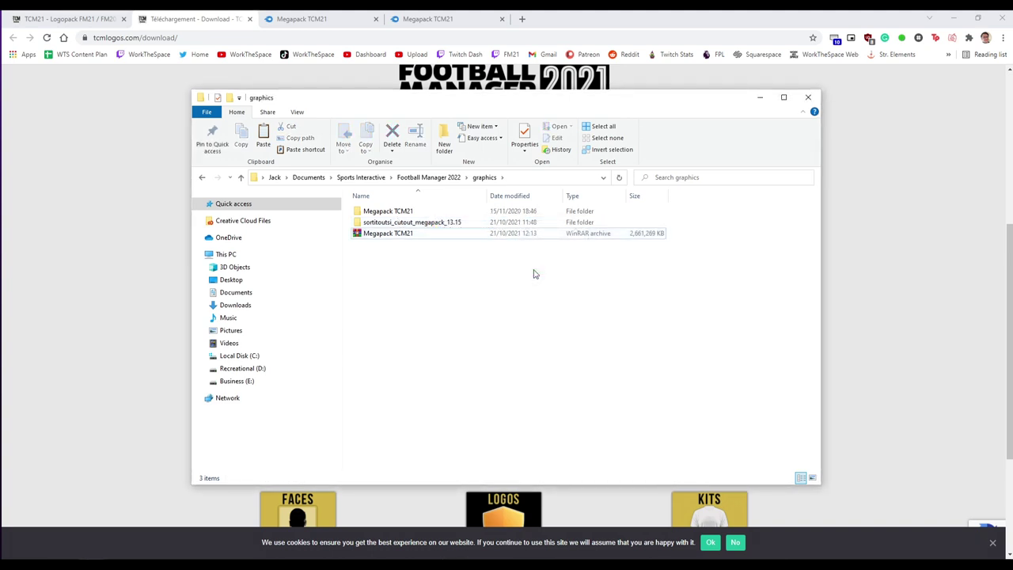
# Inspect the extracted Megapack TCM21 folder down to the normal-size club logos for Burundi under Logos, Africa
pyautogui.doubleClick(393, 210)
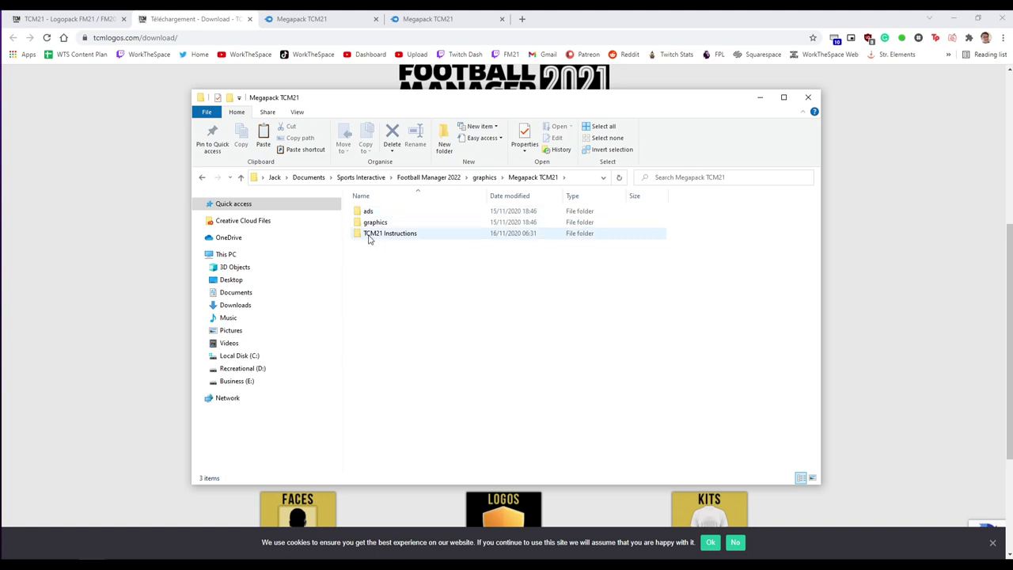
pyautogui.doubleClick(373, 221)
pyautogui.click(373, 214)
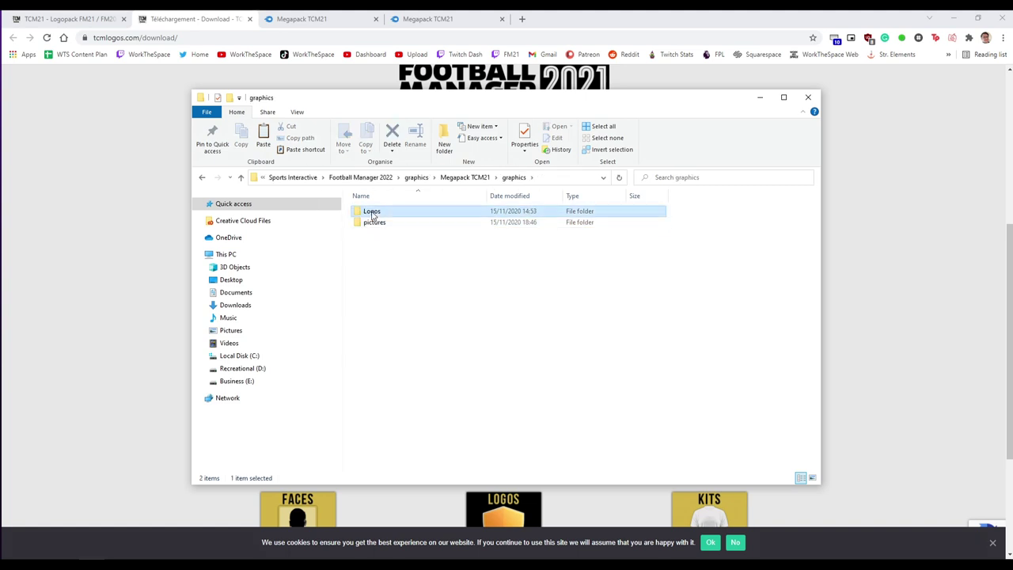
pyautogui.doubleClick(373, 212)
pyautogui.doubleClick(372, 211)
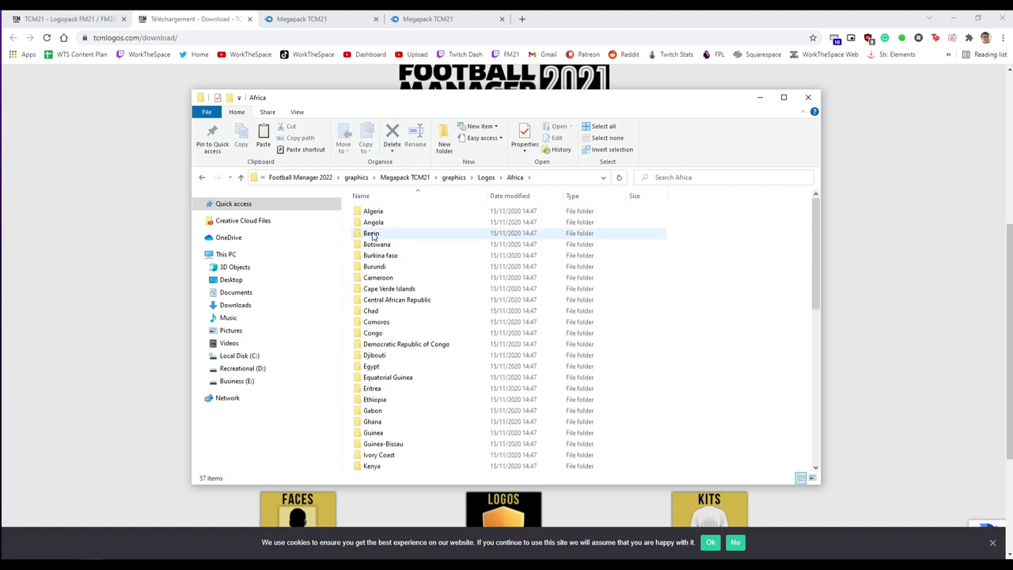
pyautogui.doubleClick(384, 269)
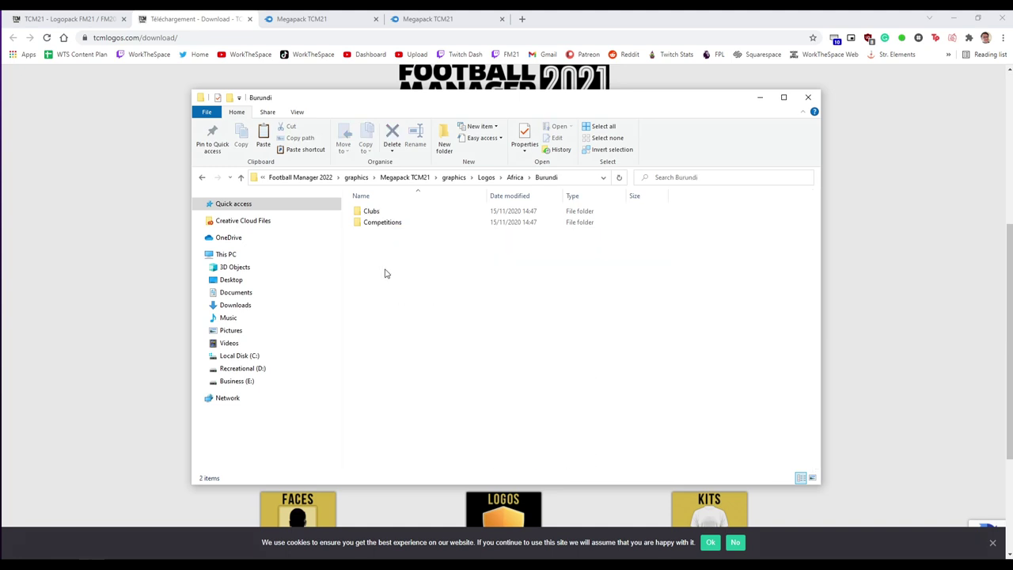
pyautogui.doubleClick(374, 212)
pyautogui.doubleClick(374, 212)
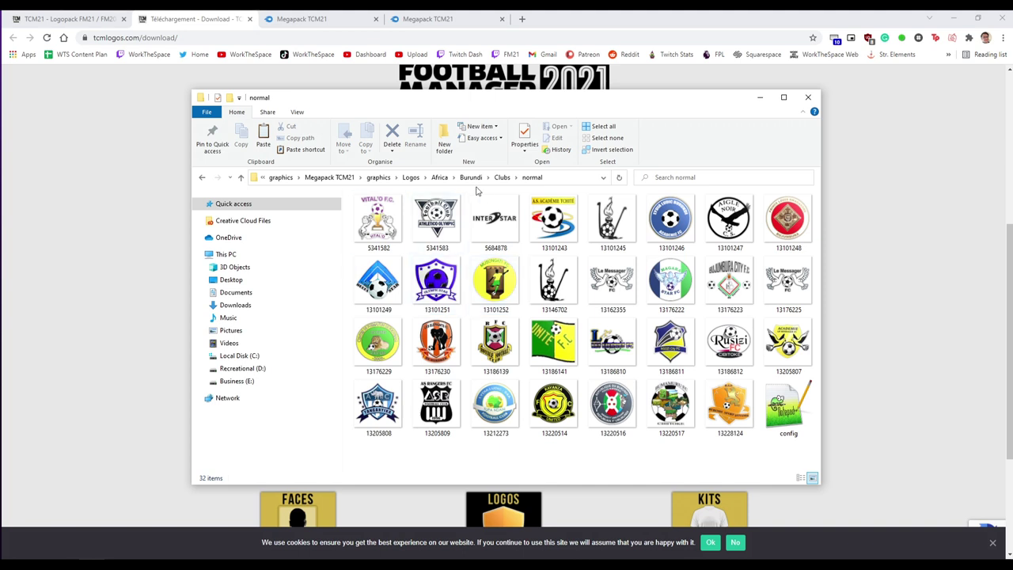
# Return to the Football Manager 2022 graphics folder and delete the Megapack TCM21 WinRAR archive
pyautogui.click(412, 177)
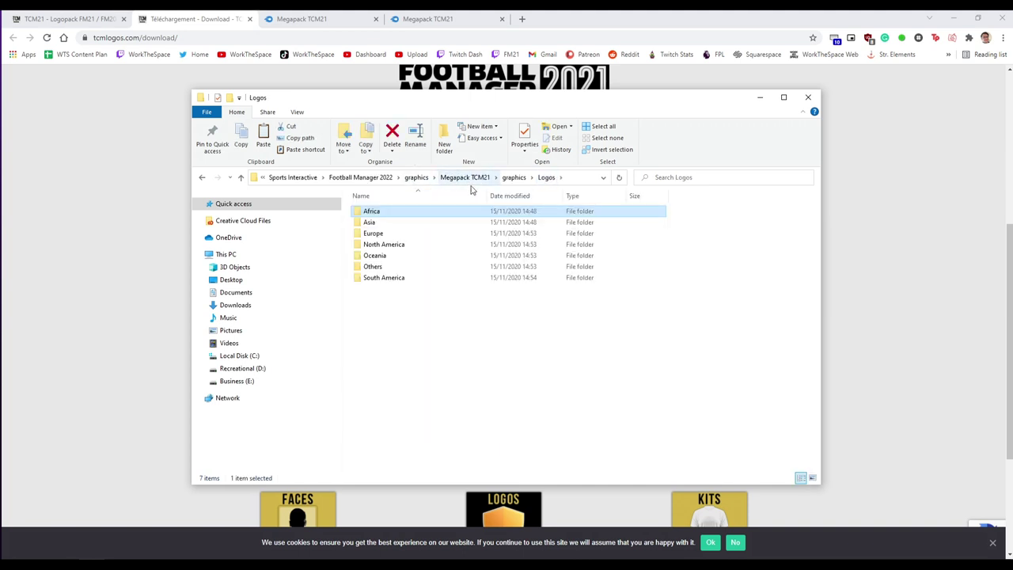
pyautogui.click(512, 179)
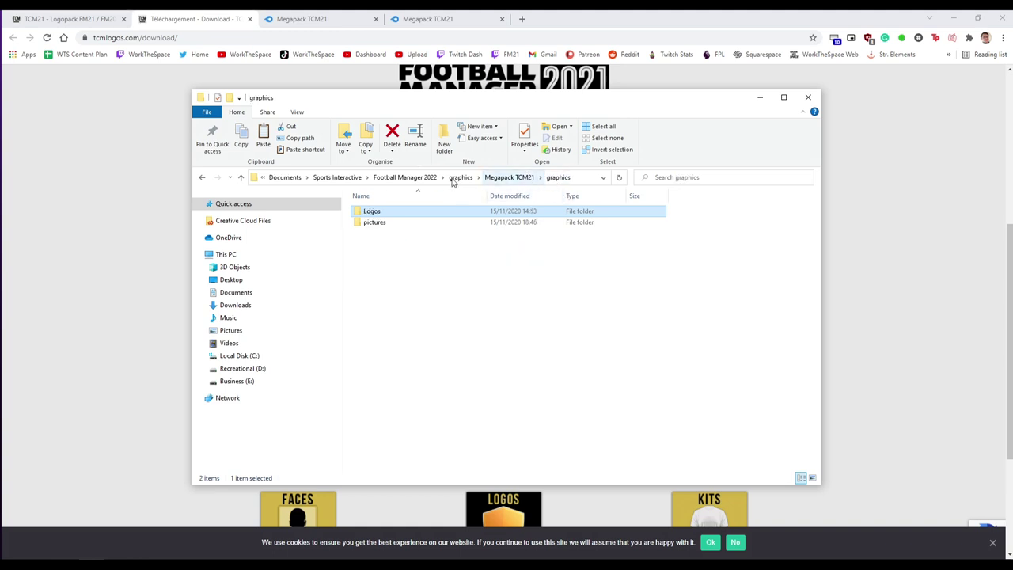
pyautogui.click(415, 178)
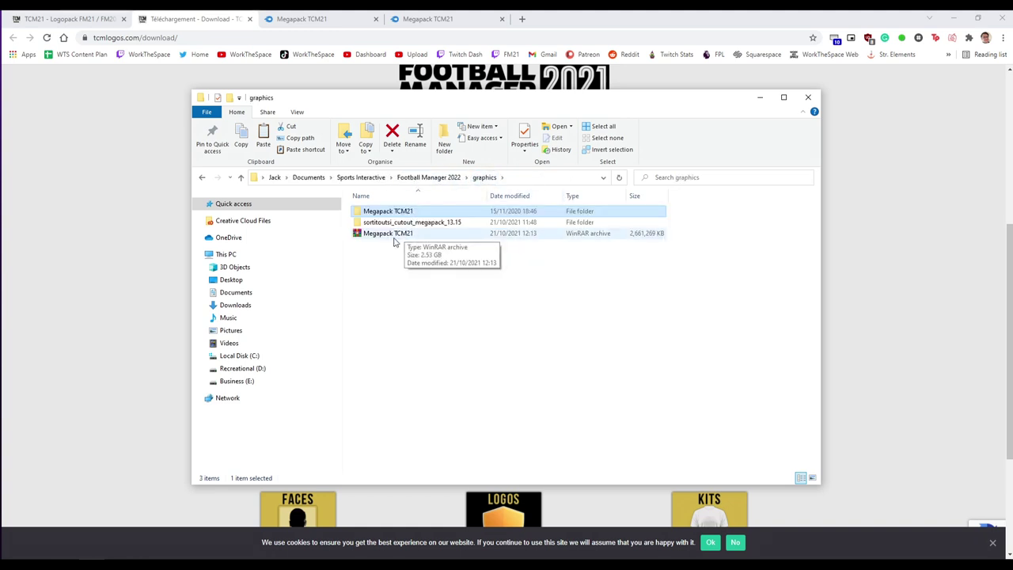
pyautogui.click(522, 234)
pyautogui.click(443, 274)
pyautogui.click(435, 235)
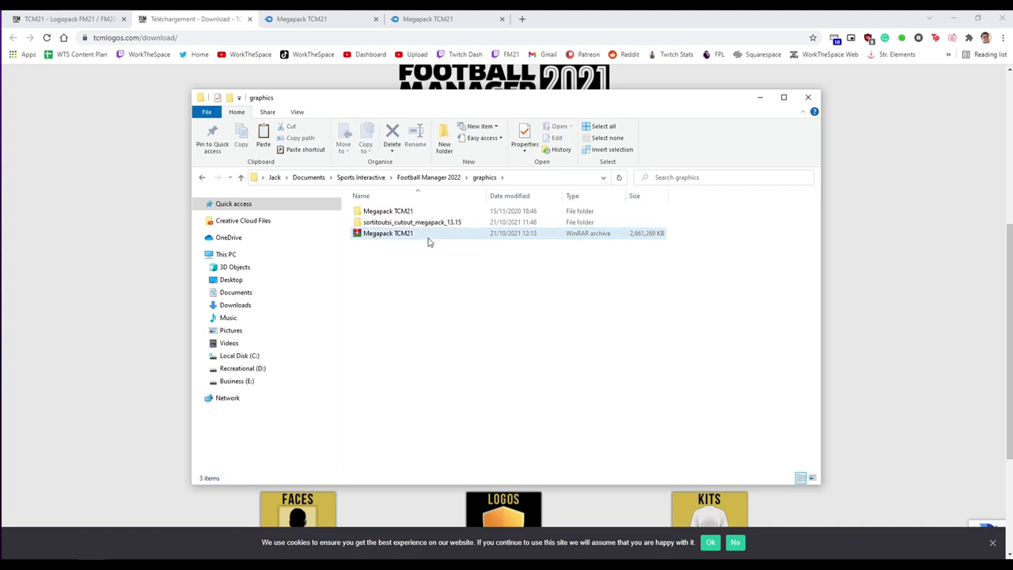
pyautogui.press('Delete')
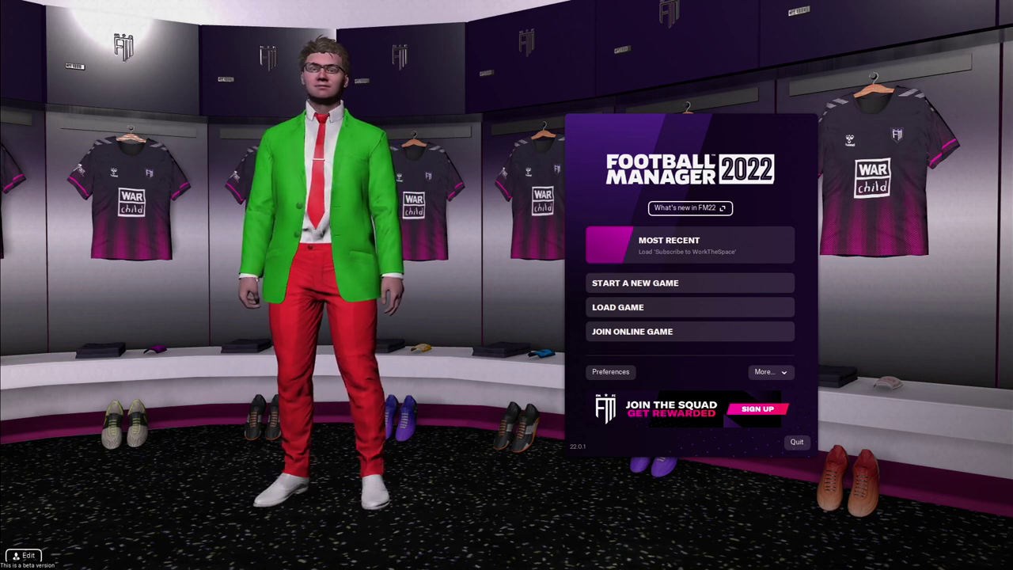
# In the Football Manager 2022 preferences, clear the cached skin and layout data and reload the skin
pyautogui.click(607, 375)
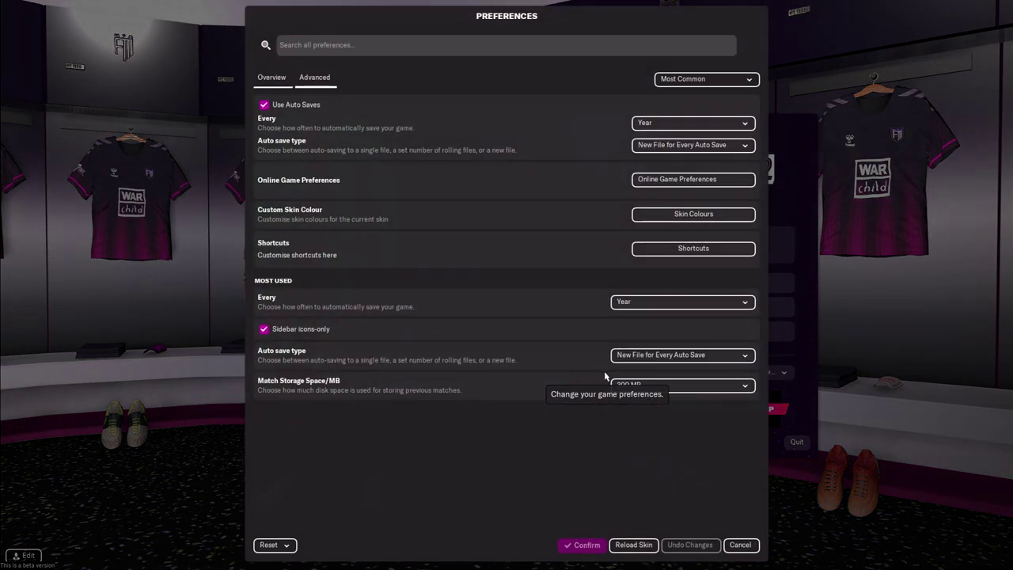
pyautogui.click(278, 545)
pyautogui.click(285, 514)
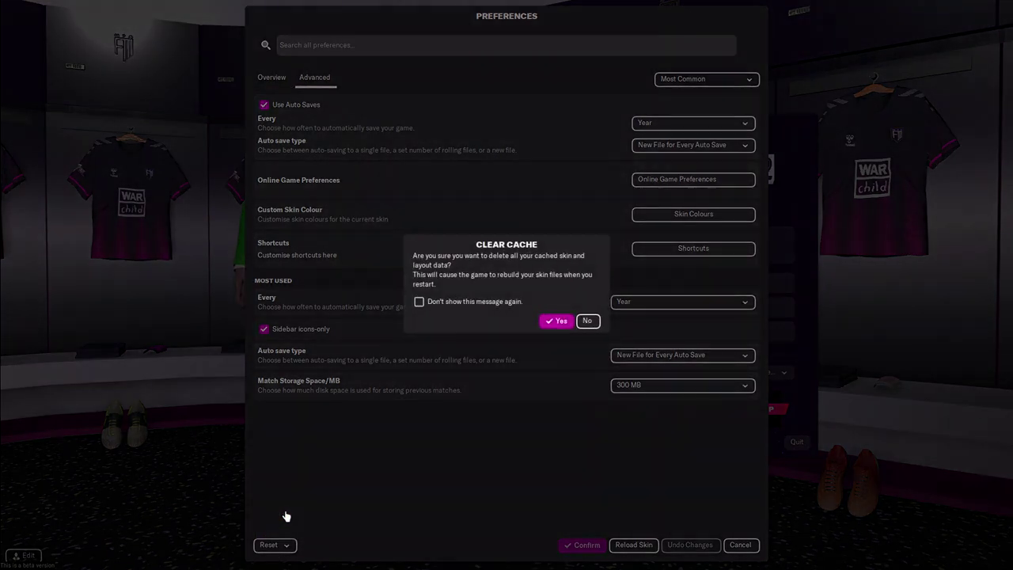
pyautogui.click(556, 321)
pyautogui.click(634, 545)
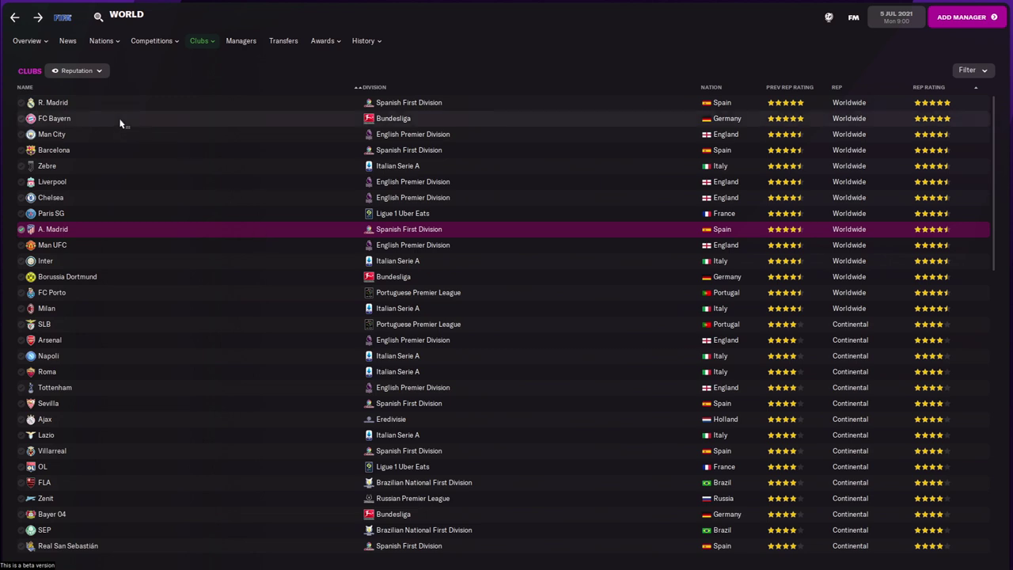
# Check the new logos on the club profiles of R. Madrid, Man City, Zebre and Liverpool from the world clubs list
pyautogui.click(52, 102)
pyautogui.click(14, 19)
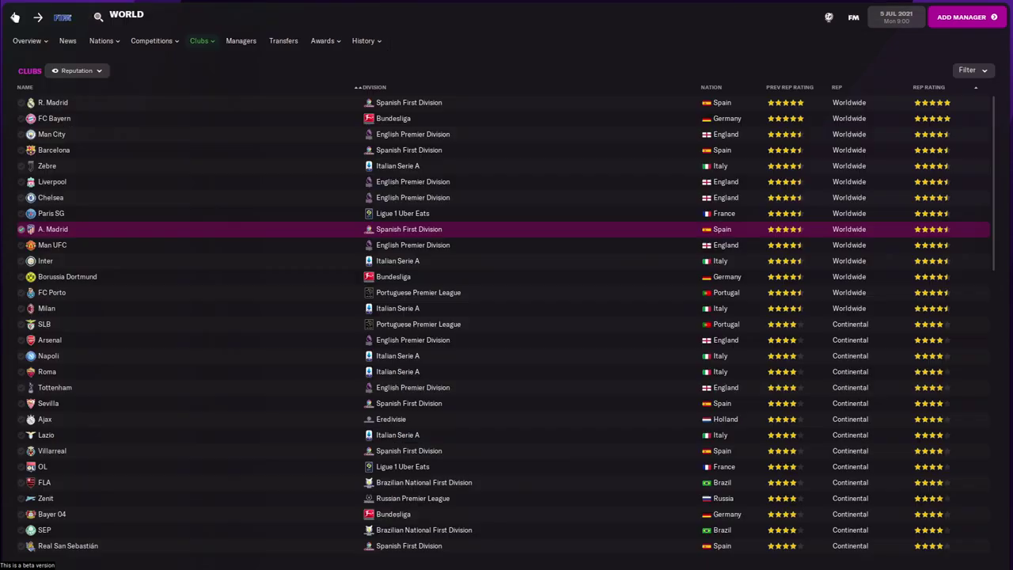
pyautogui.click(48, 135)
pyautogui.click(11, 17)
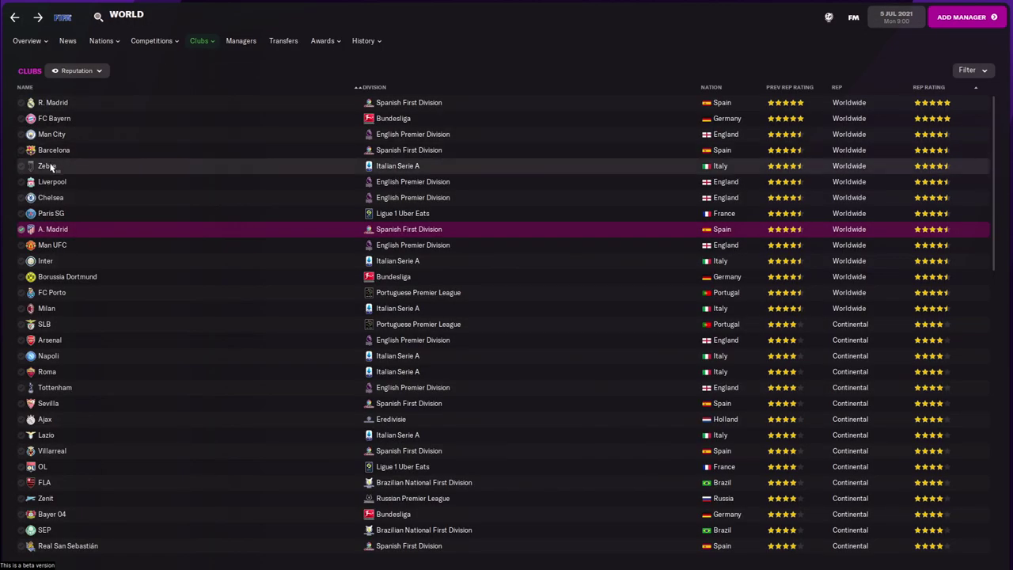
pyautogui.click(47, 167)
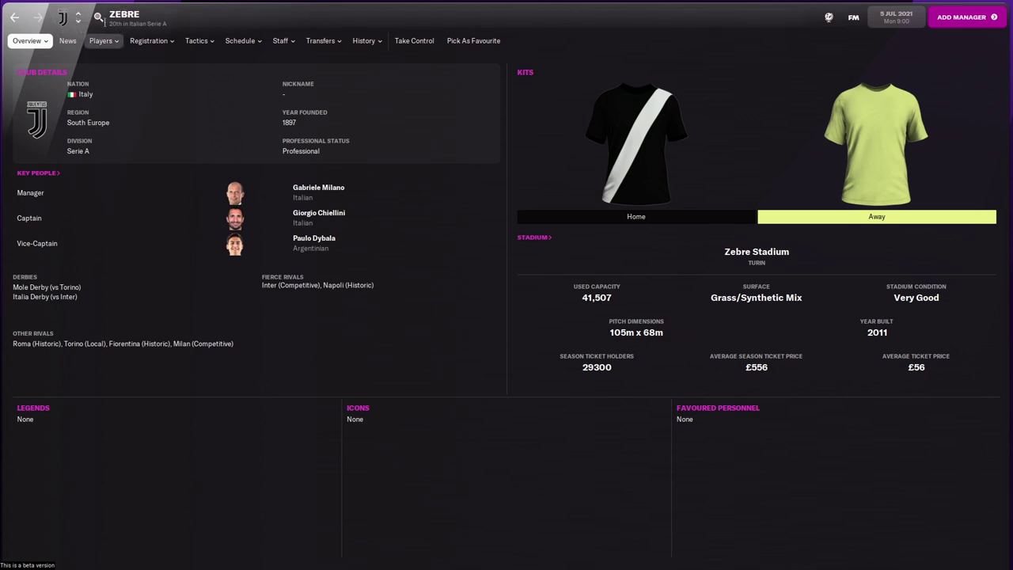
pyautogui.click(14, 19)
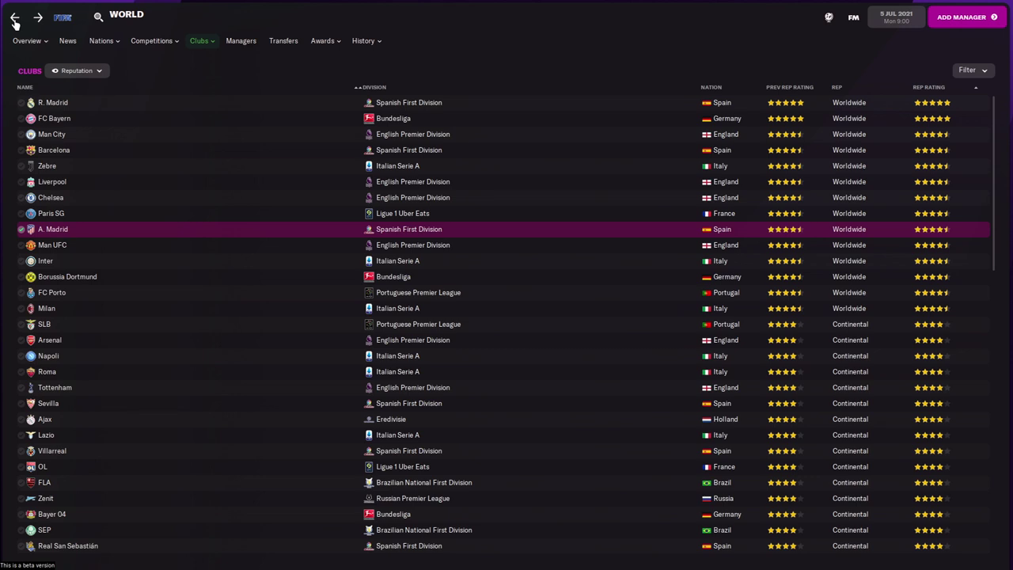
pyautogui.click(59, 181)
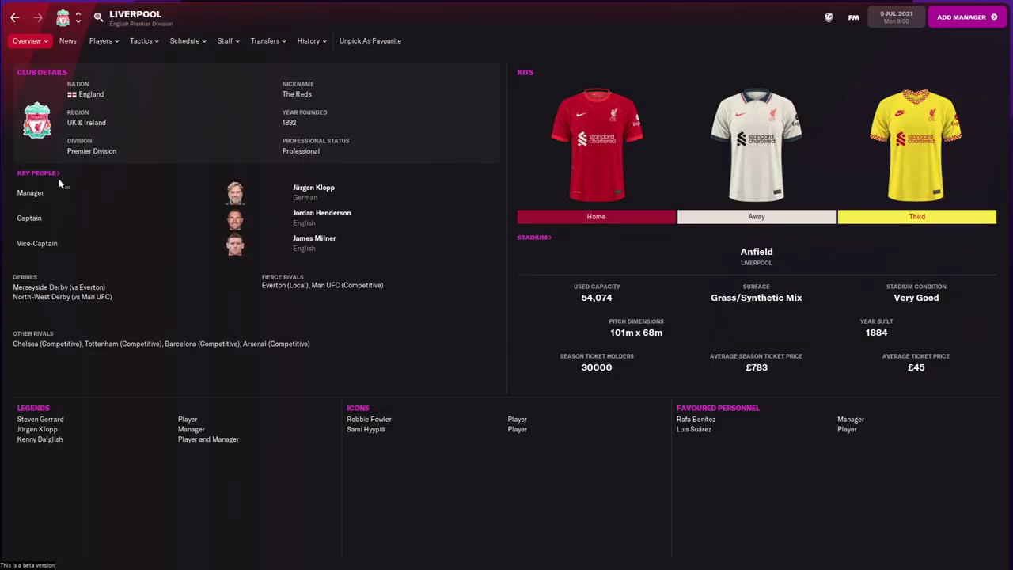